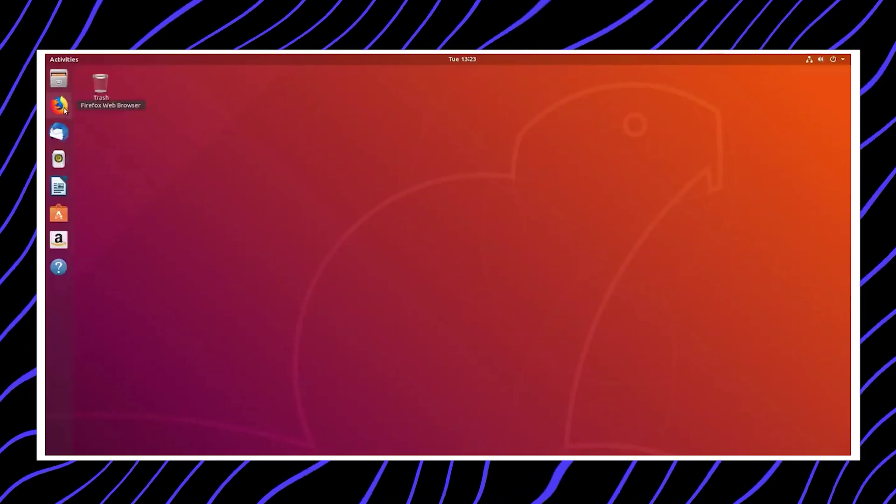
Open the Show Applications grid and scroll through the installed apps.
click(59, 440)
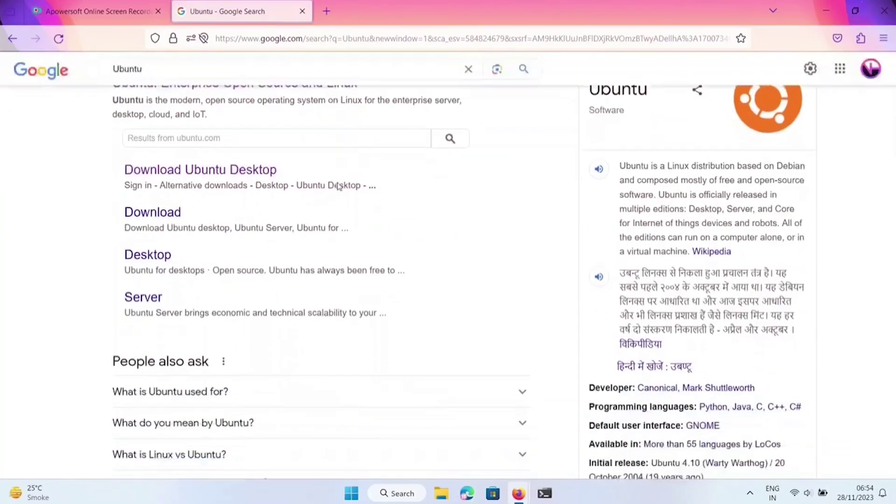
scroll(340, 233, down, 1)
scroll(339, 187, up, 3)
scroll(339, 186, up, 1)
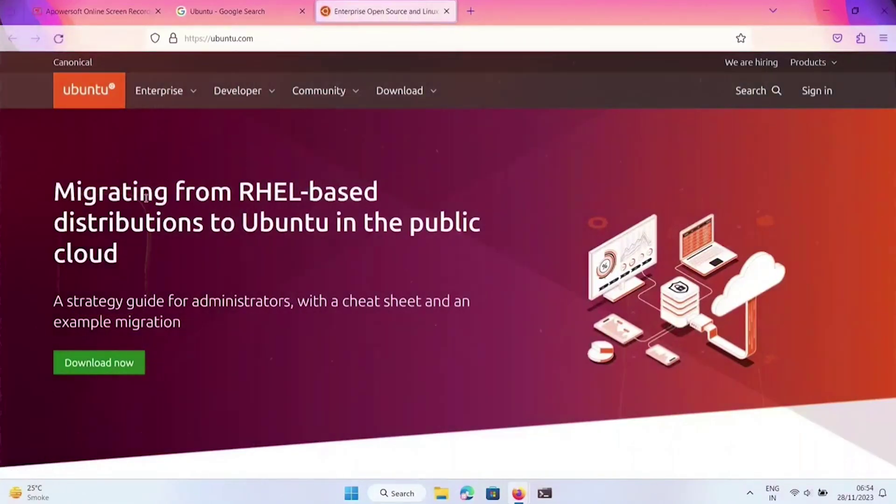
Go to Download > Ubuntu Desktop and scroll to the highlighted 22.04.3 LTS release.
click(421, 95)
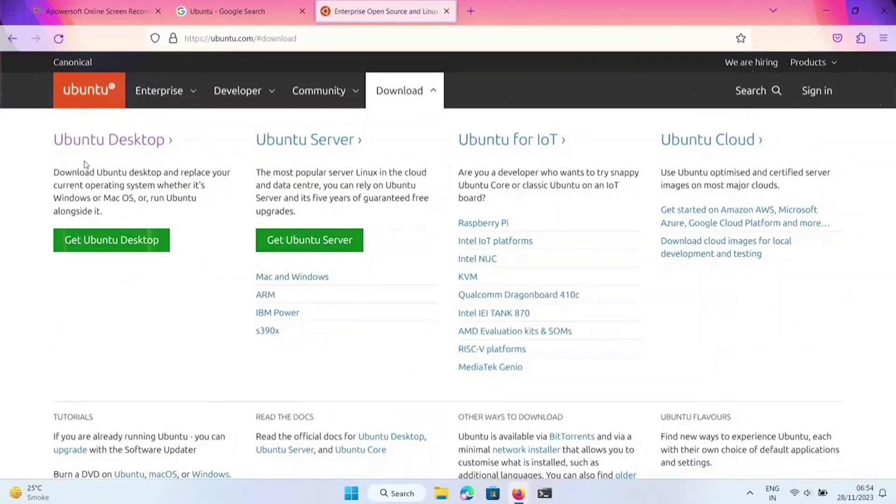
click(133, 241)
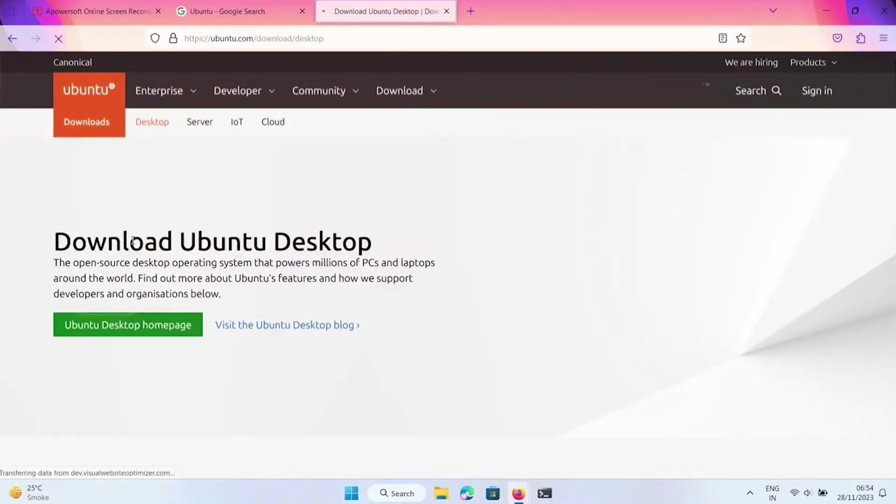
scroll(204, 234, down, 4)
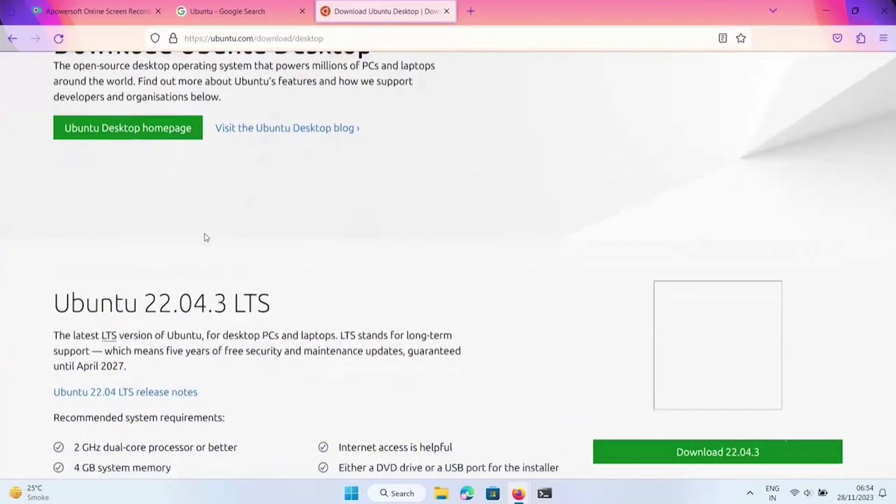
scroll(204, 237, down, 2)
scroll(205, 234, down, 2)
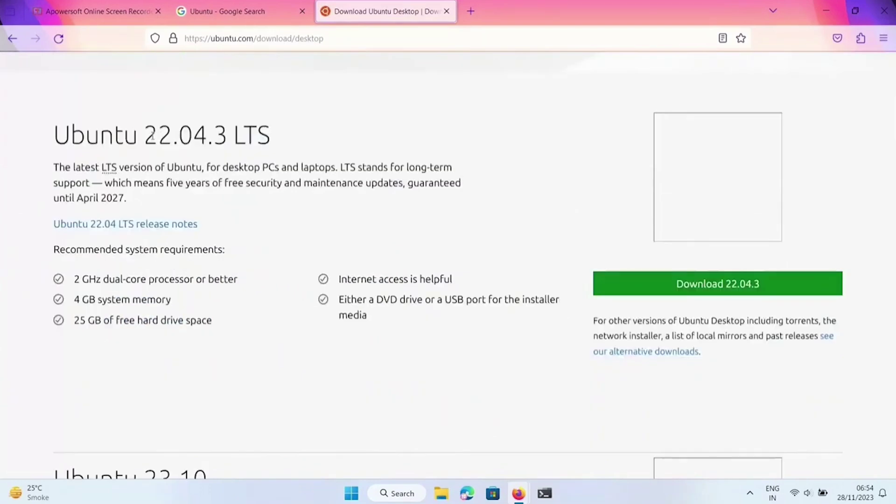
drag(148, 135, 269, 141)
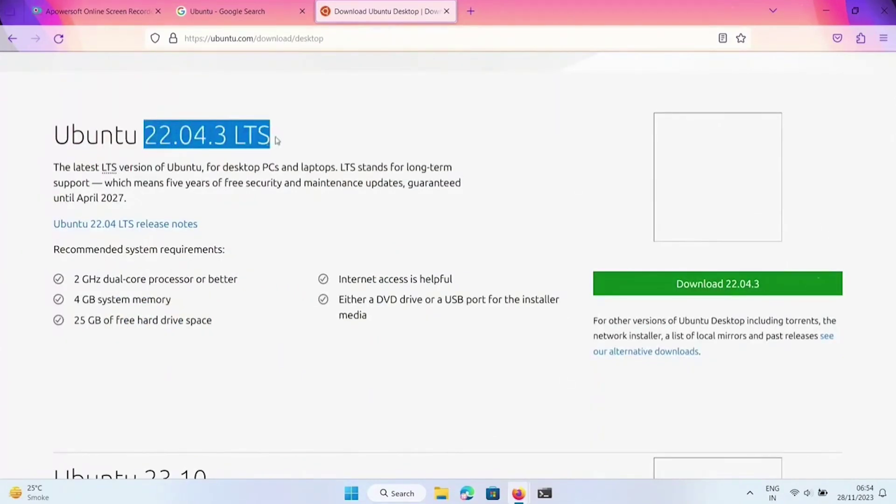
click(285, 138)
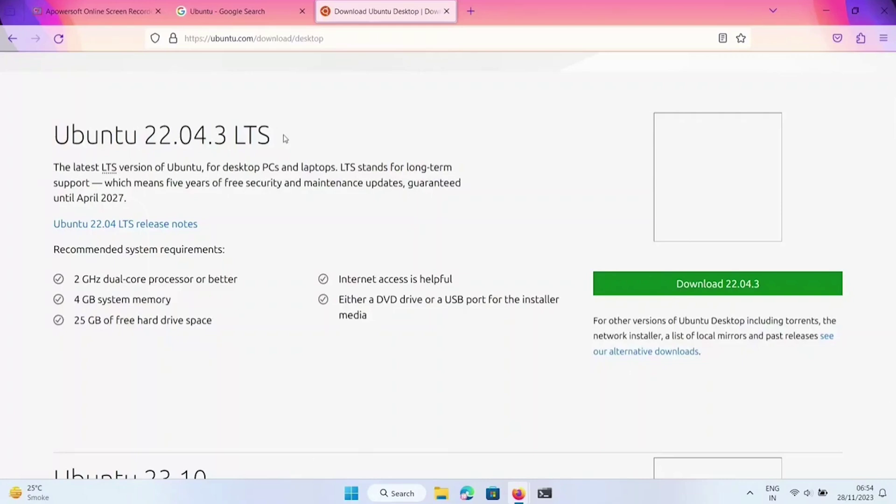
scroll(285, 139, down, 4)
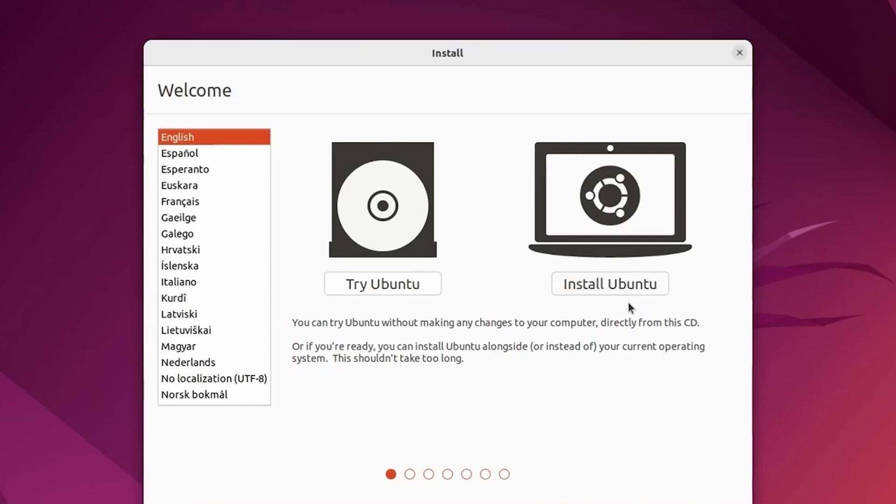
Choose Install Ubuntu, test the English (US) layout with 'qwerty', and continue.
click(596, 286)
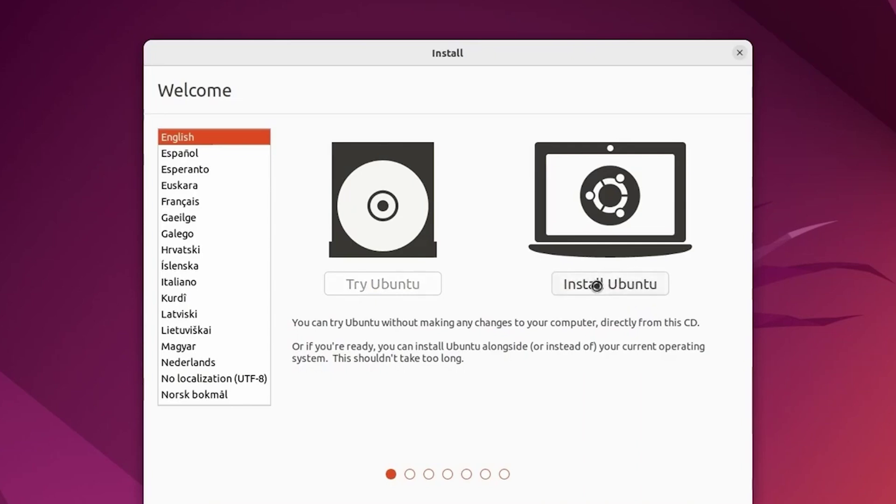
click(560, 365)
text(qwerty)
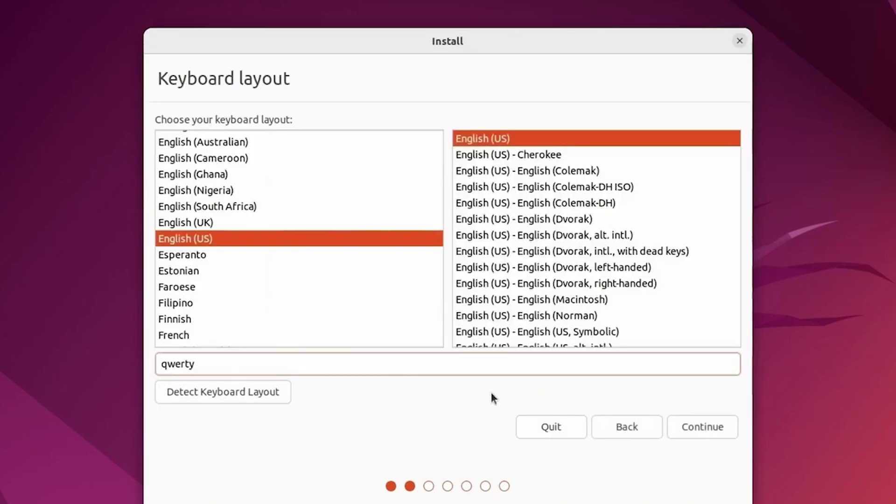
click(698, 428)
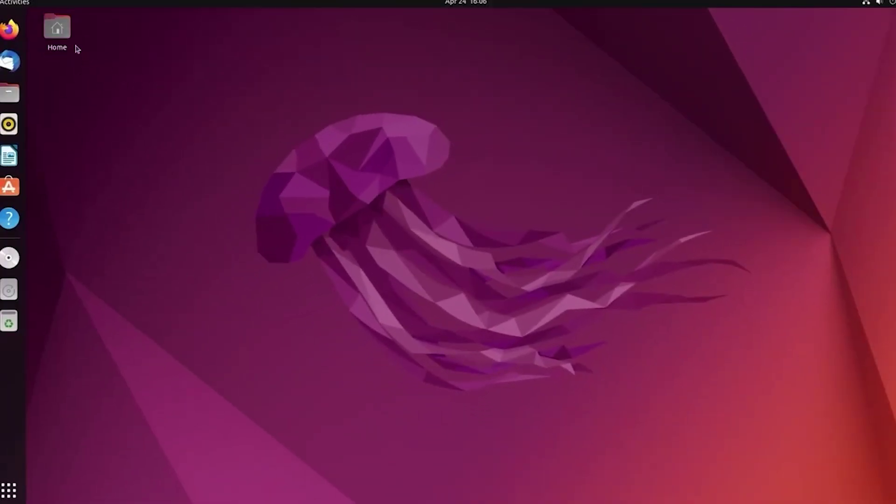
Open Home, move the Files window to the screen centre, and select all its folders.
double_click(57, 30)
drag(304, 21, 536, 78)
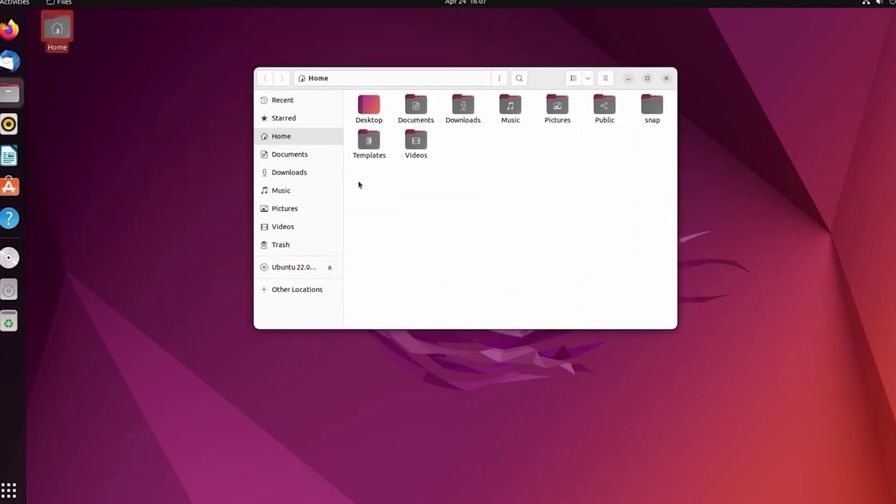
drag(359, 185, 632, 174)
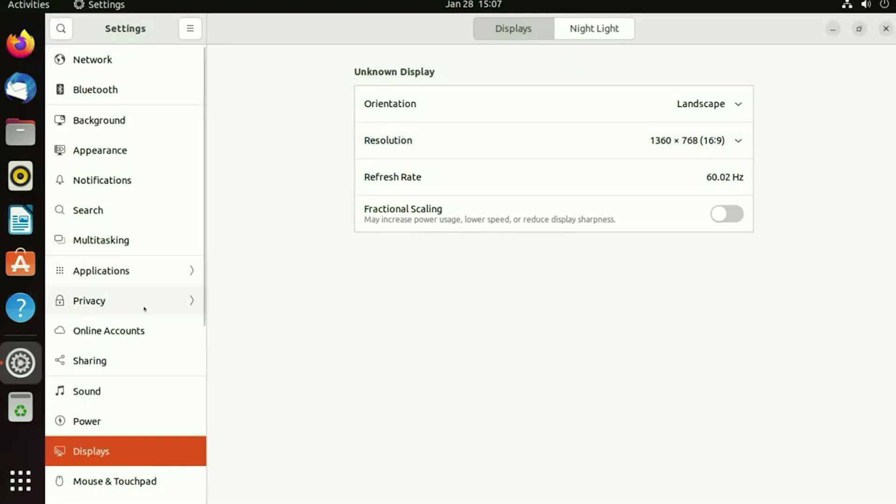
Step through the Network, Bluetooth and Appearance settings pages to reach Users.
scroll(129, 354, down, 5)
scroll(128, 357, up, 5)
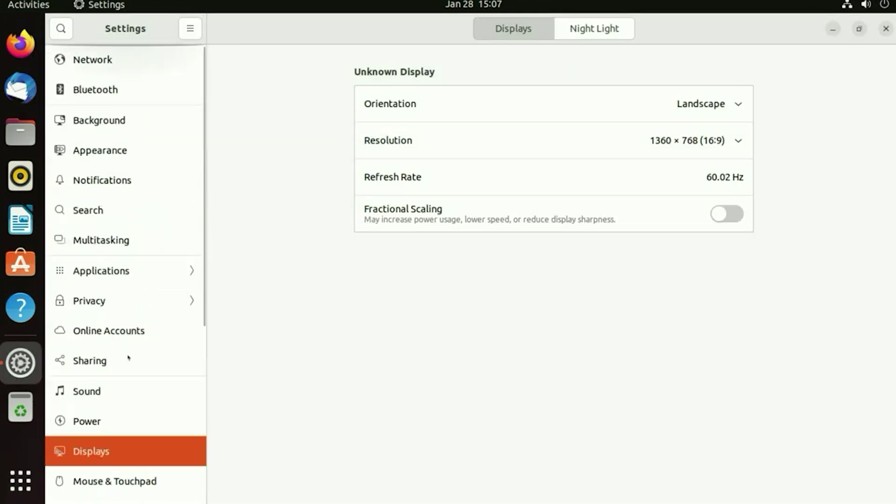
click(107, 60)
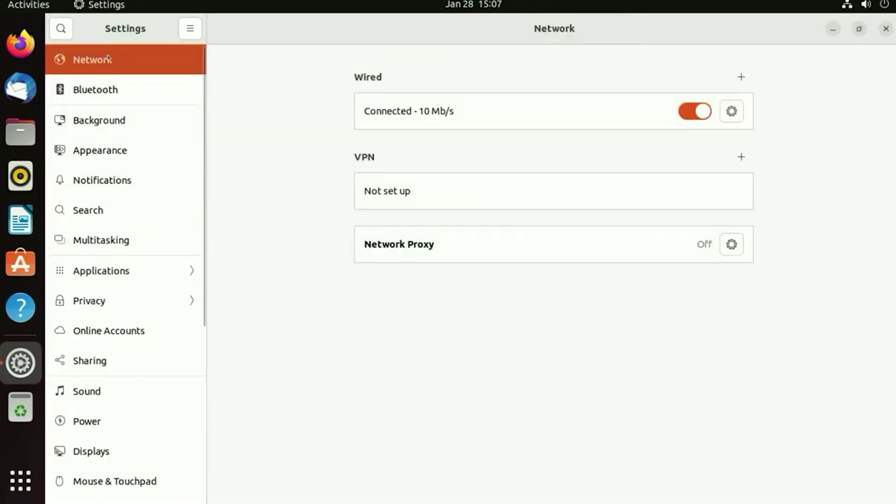
click(152, 93)
click(183, 145)
scroll(183, 144, down, 5)
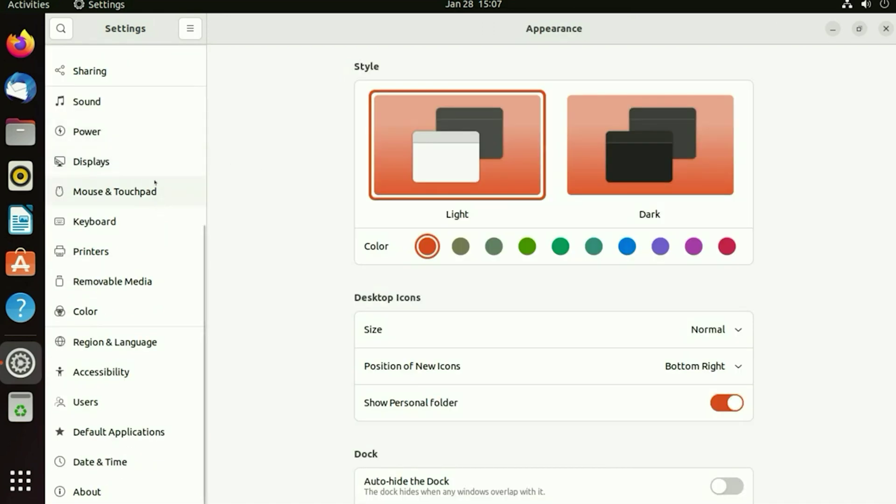
click(94, 407)
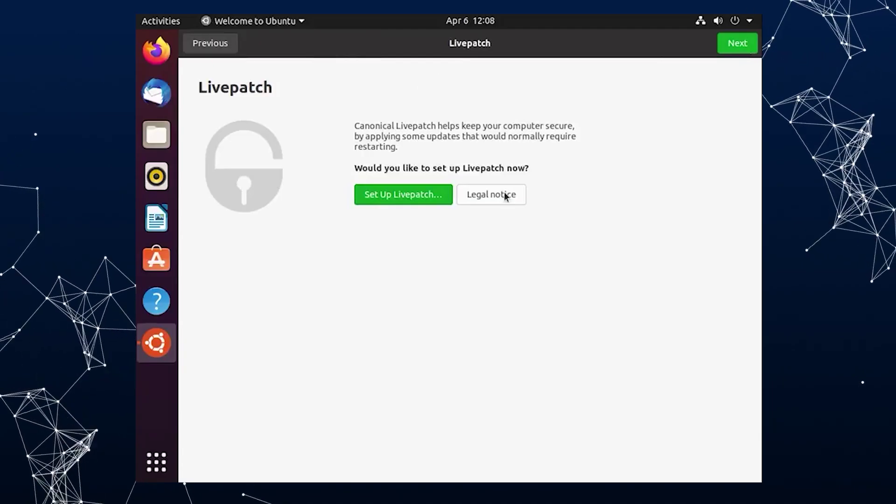
Advance past Livepatch, usage reporting and privacy, leaving system info unsent and location off.
click(742, 47)
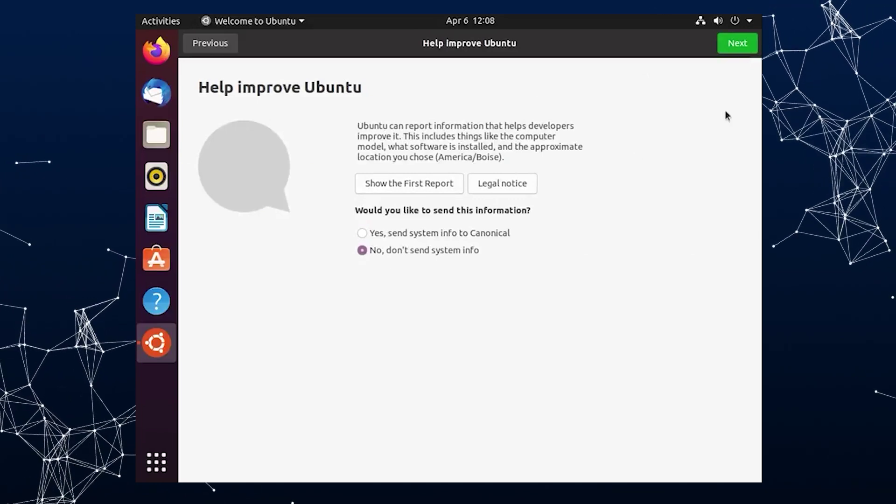
click(742, 51)
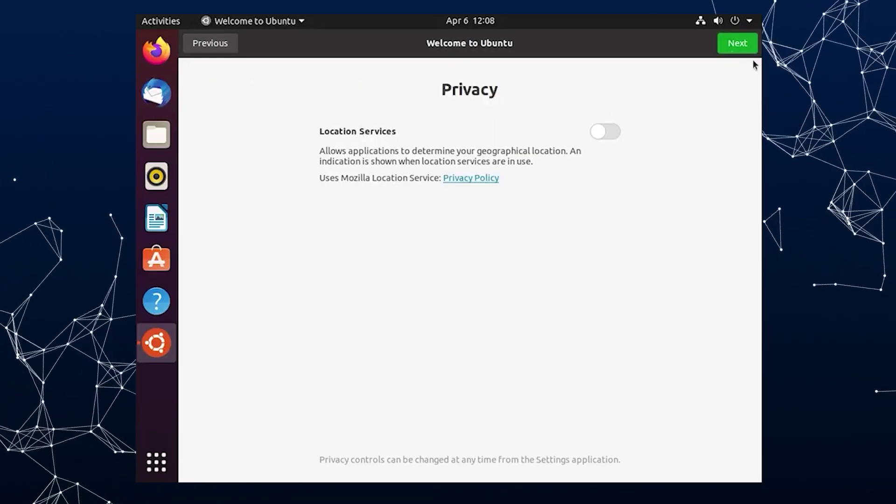
click(740, 47)
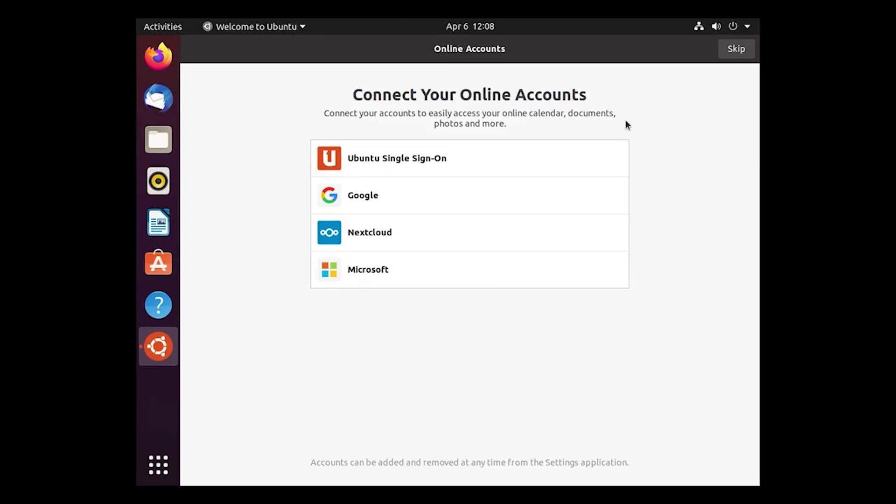
Skip Online Accounts, then continue through Livepatch, Help improve Ubuntu and Privacy.
click(736, 49)
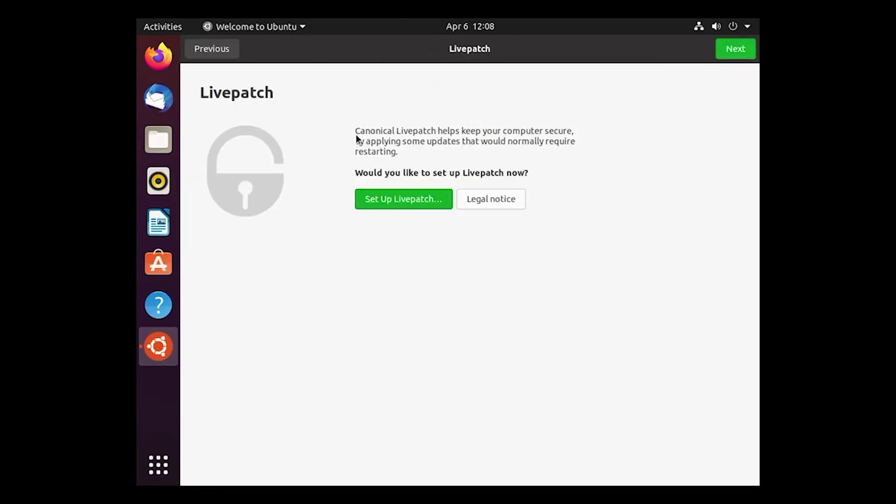
click(742, 58)
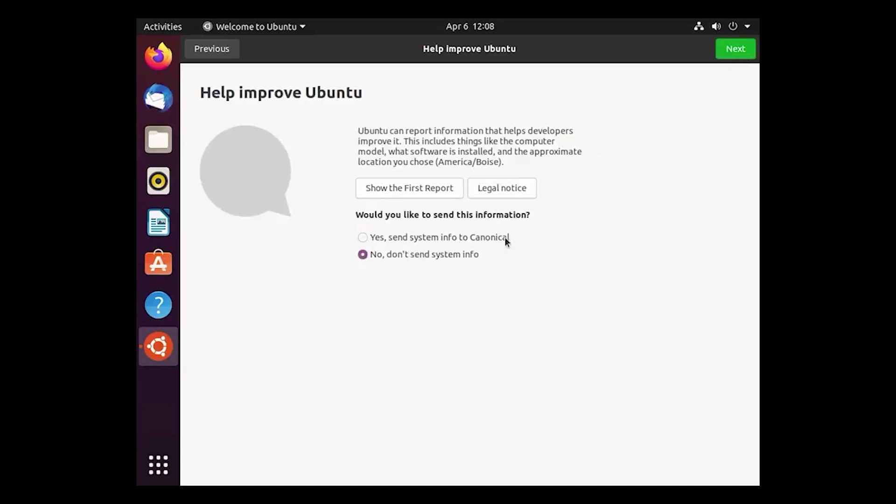
click(737, 50)
click(731, 51)
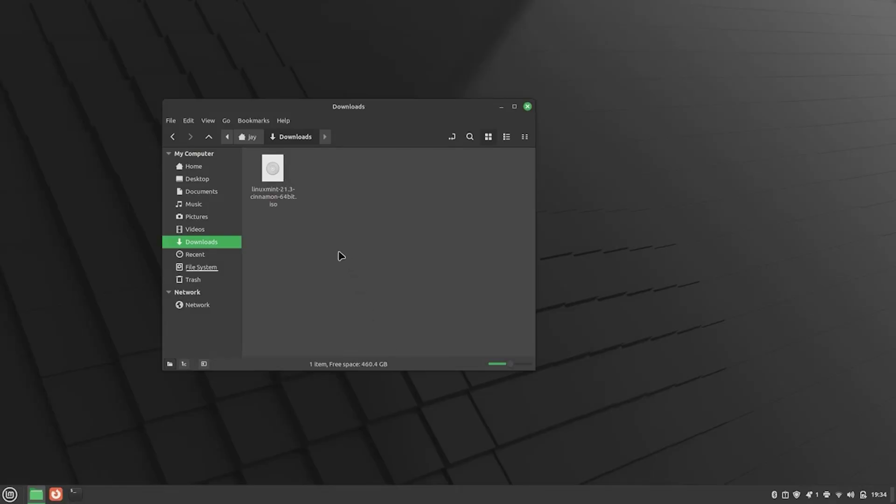
From the Linux Mint ISO's context menu, show the downloadable Nemo actions.
right_click(275, 176)
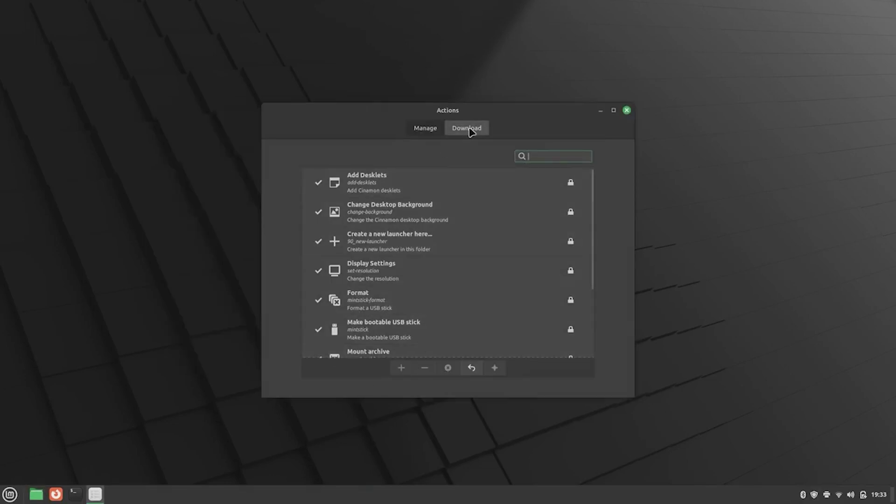
click(468, 129)
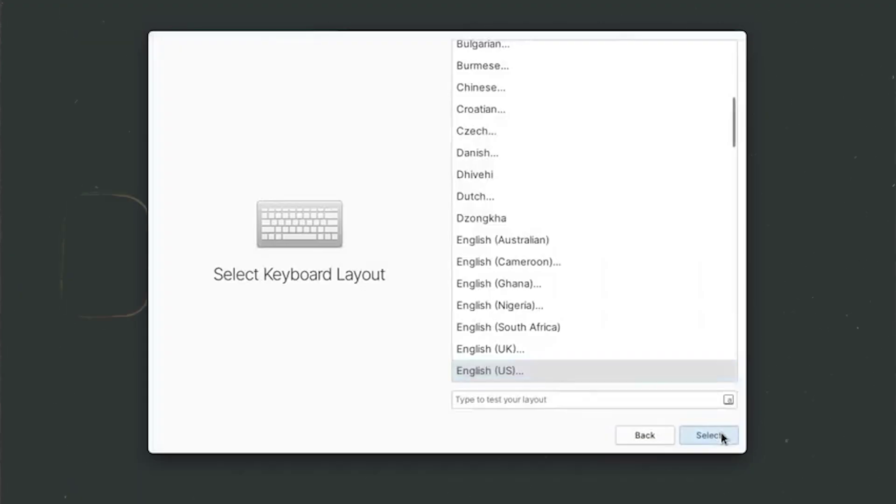
Install elementary OS with the English (US) layout, erasing the disk despite the VM warning.
click(721, 434)
click(721, 434)
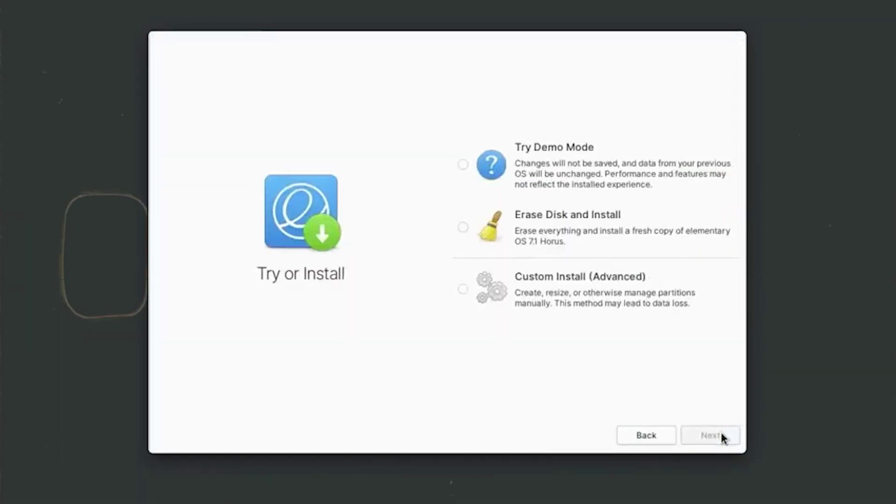
click(572, 223)
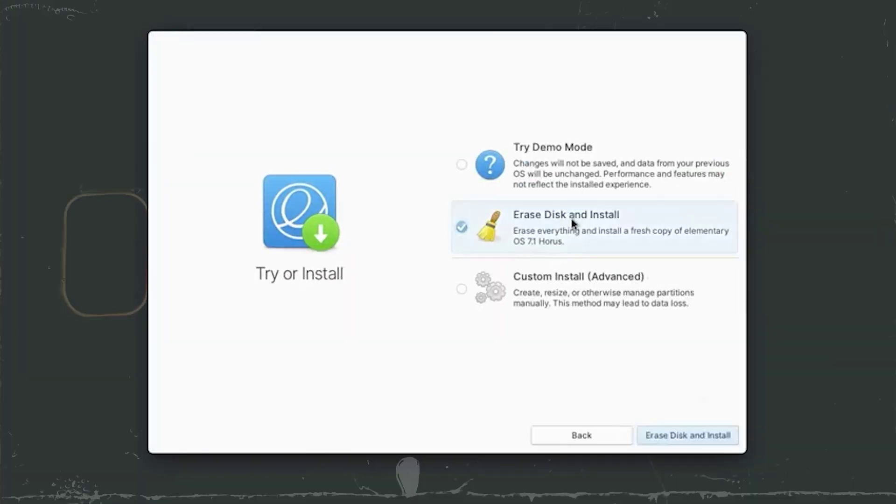
click(692, 436)
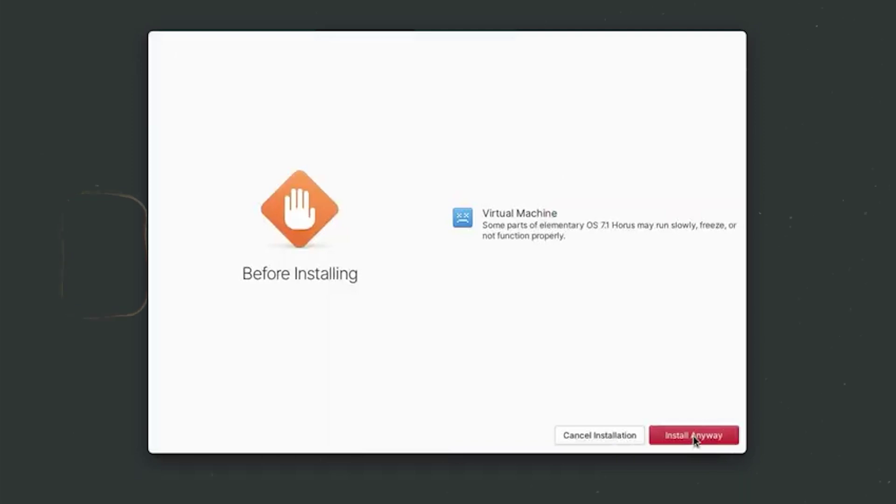
click(693, 435)
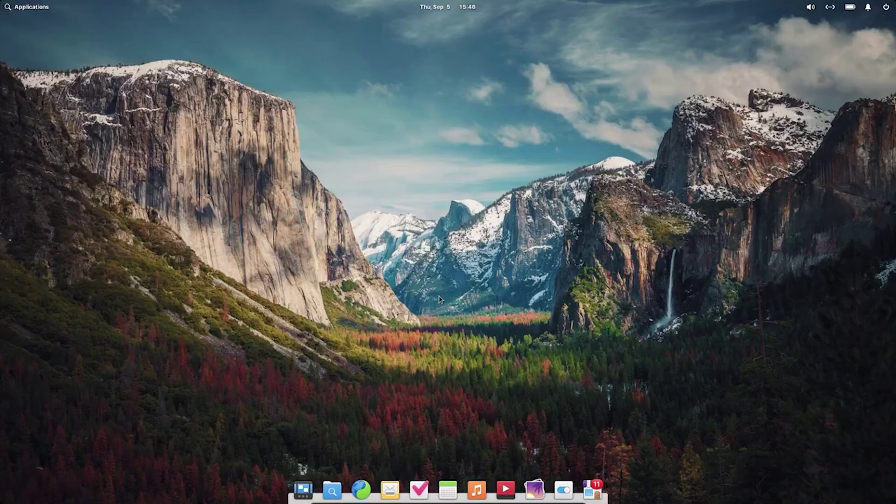
Run neofetch in a terminal and highlight the OS, Shell, Resolution and DE lines.
click(43, 12)
key(super+t)
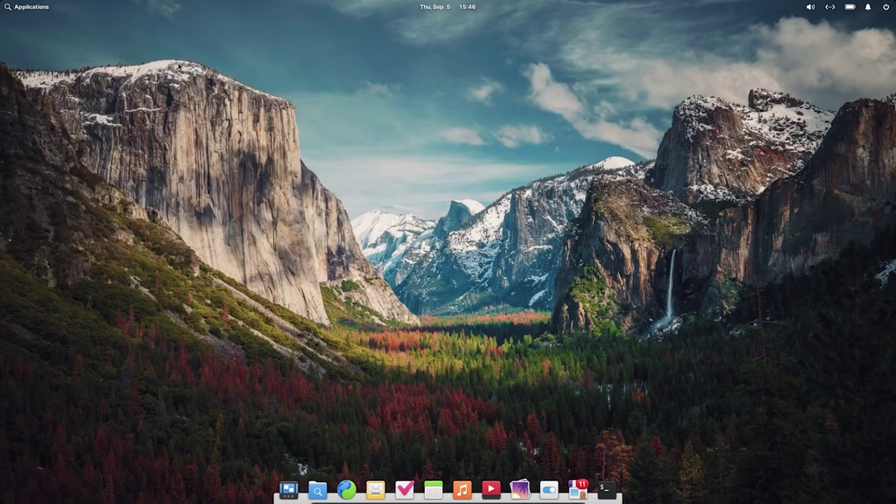
key(Return)
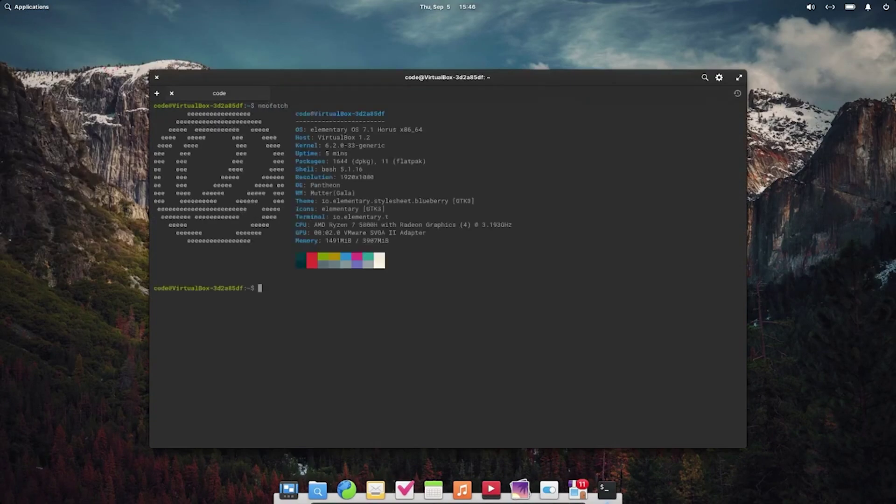
triple_click(431, 130)
drag(299, 169, 299, 185)
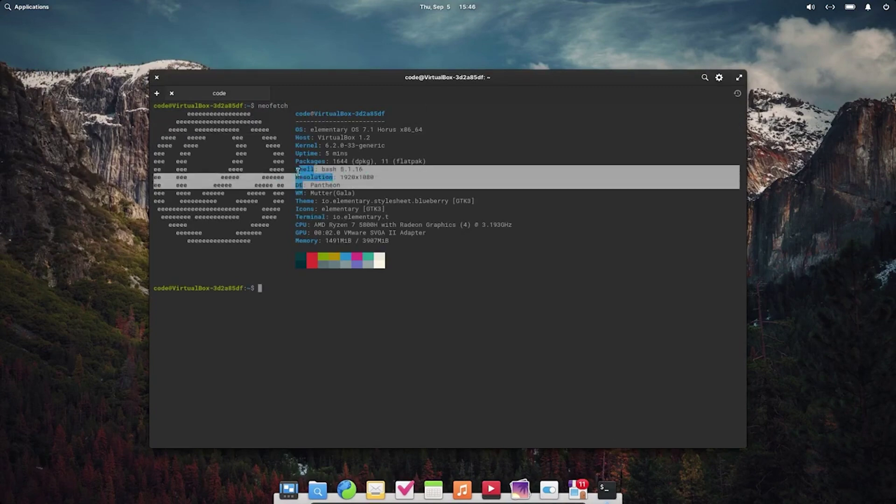
click(393, 192)
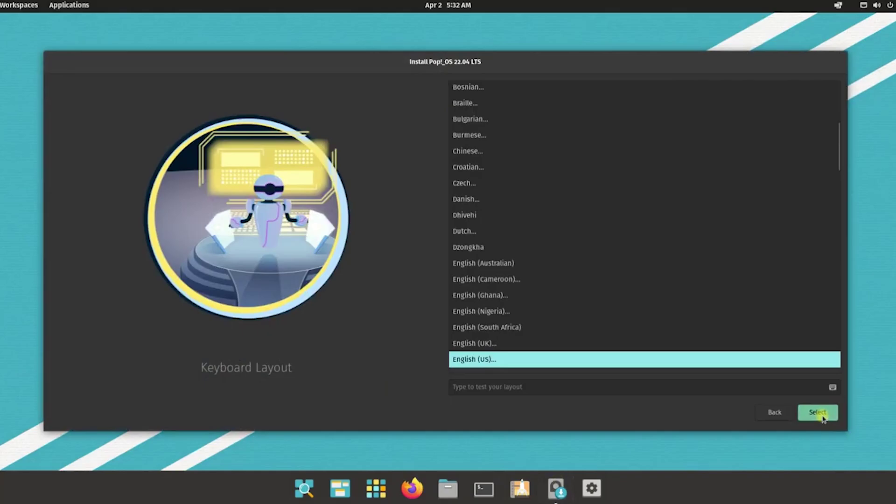
Choose Custom (Advanced) partitioning and proceed to the partition editor.
click(819, 413)
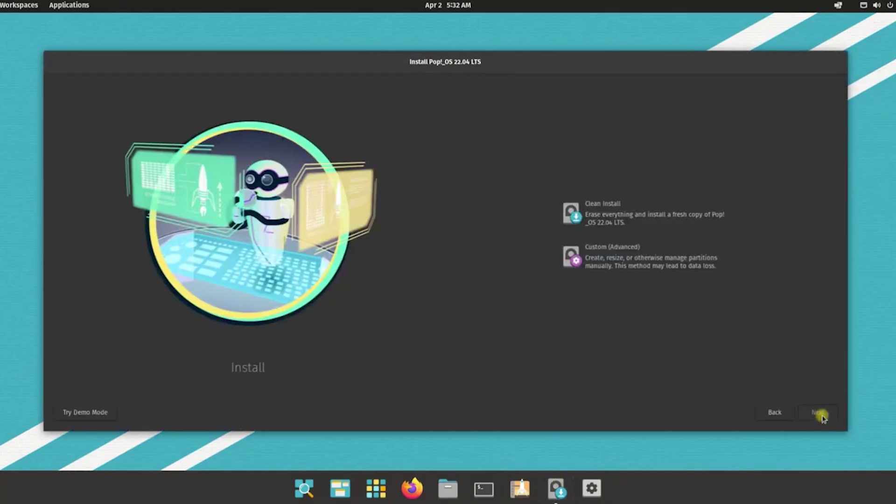
click(602, 264)
click(817, 413)
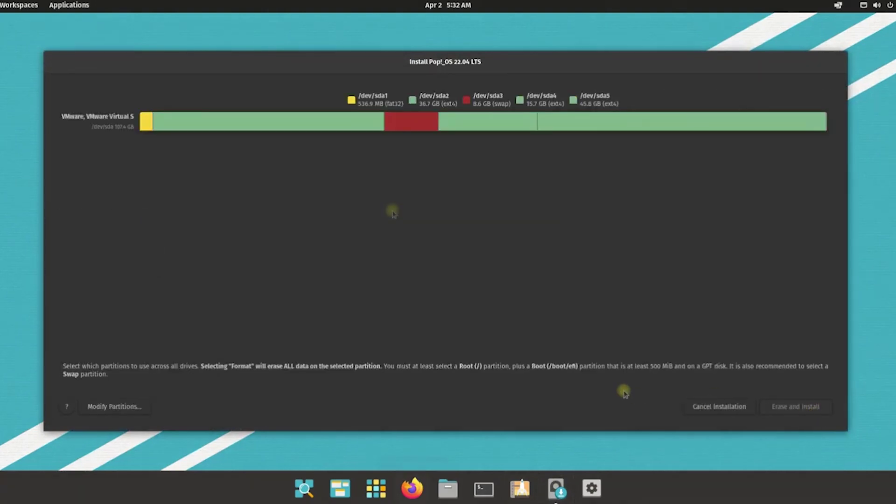
Assign sda1 as Boot, sda2 as Root, and sda5 formatted as ext4.
click(179, 196)
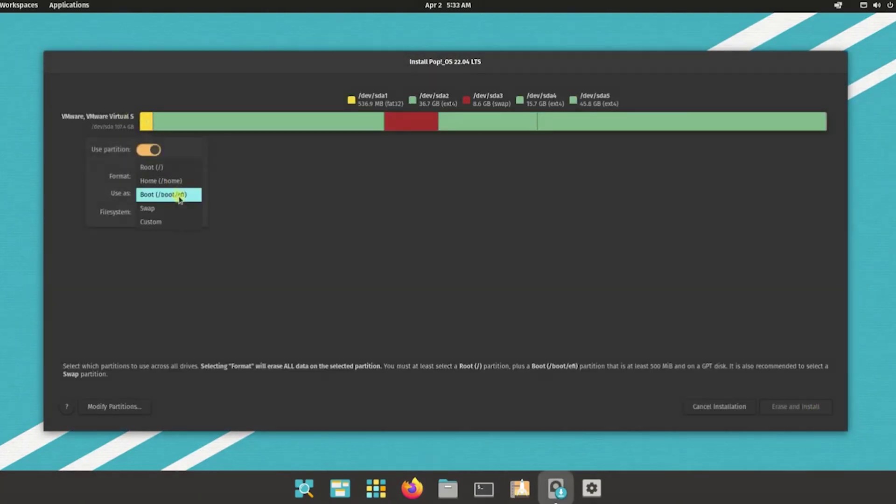
click(208, 215)
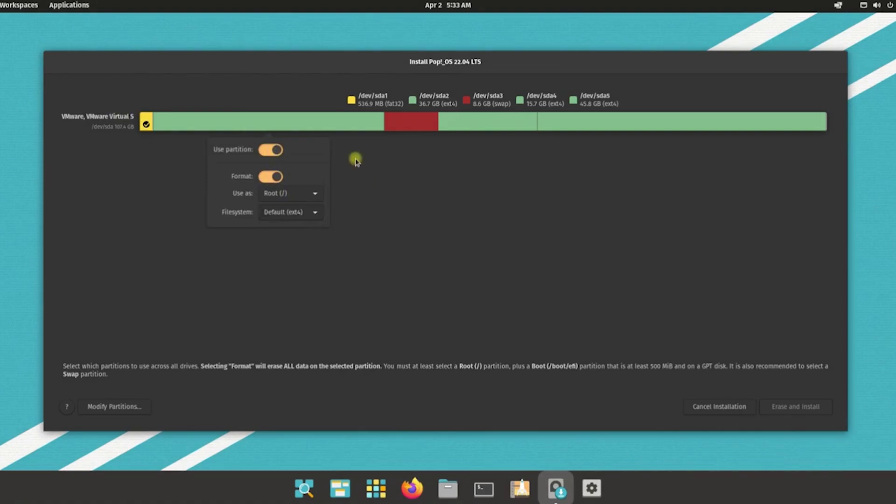
click(424, 122)
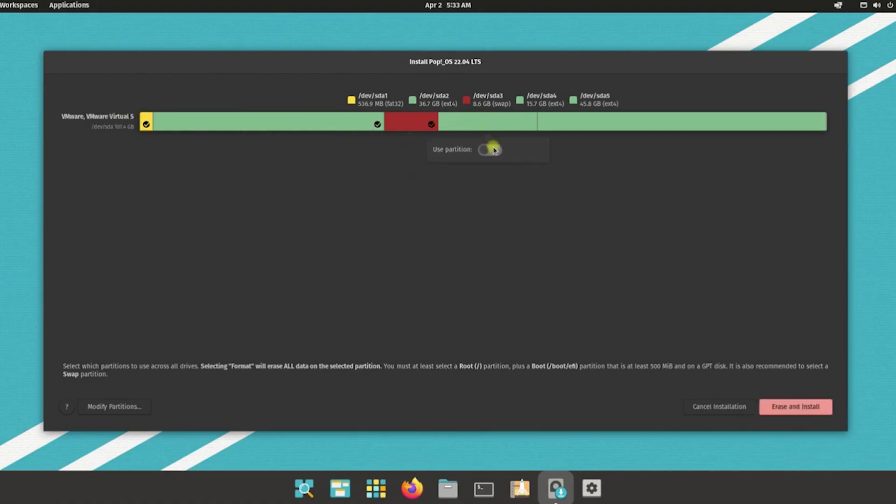
click(561, 125)
click(673, 150)
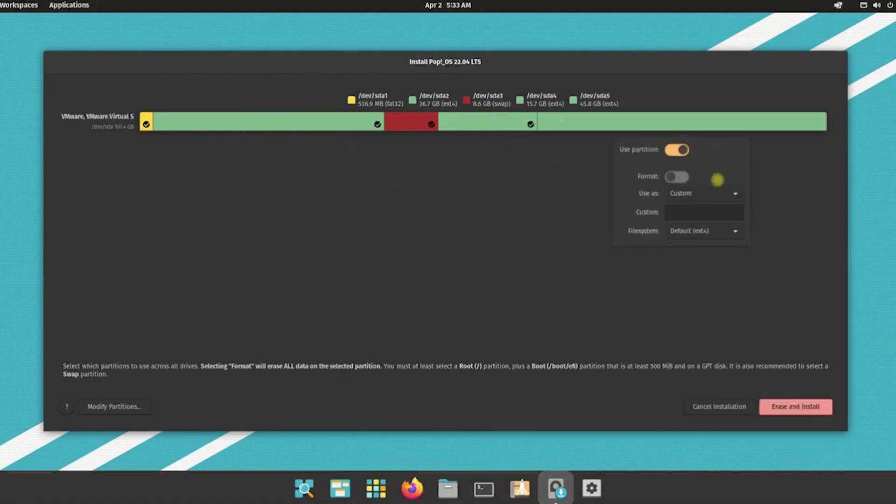
click(714, 193)
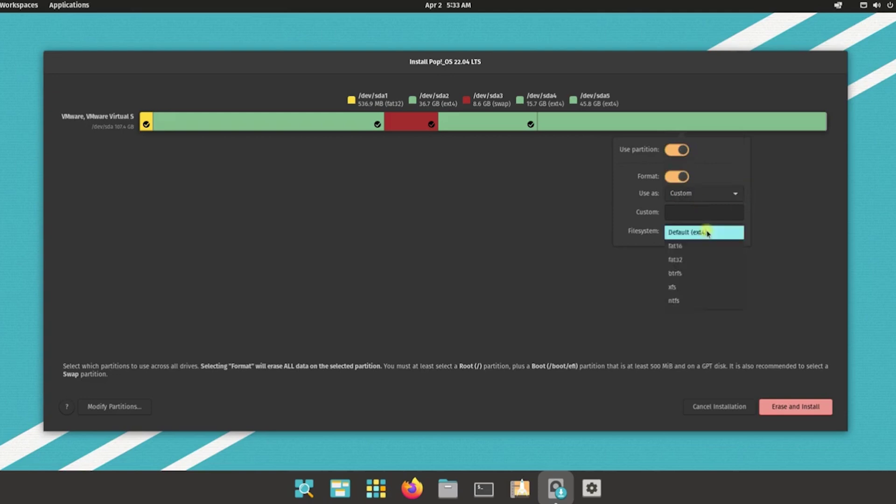
click(708, 232)
click(710, 199)
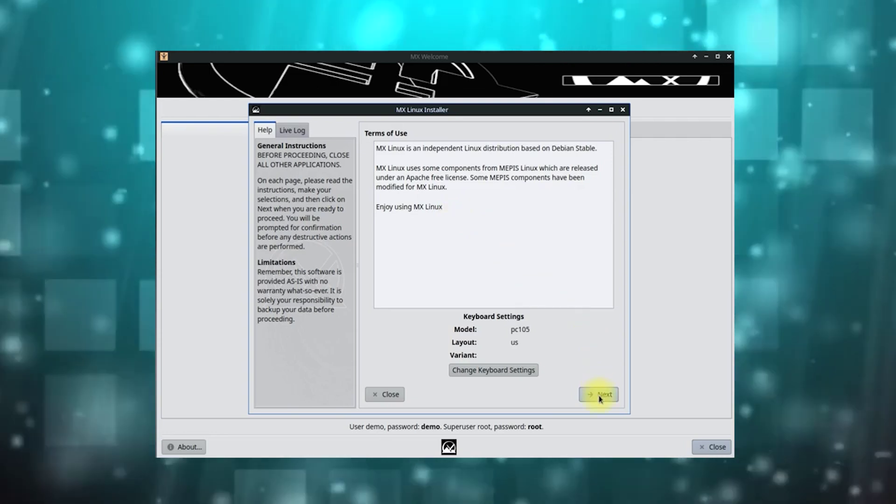
Accept the terms of use and select 'Customize the disk layout'.
click(601, 396)
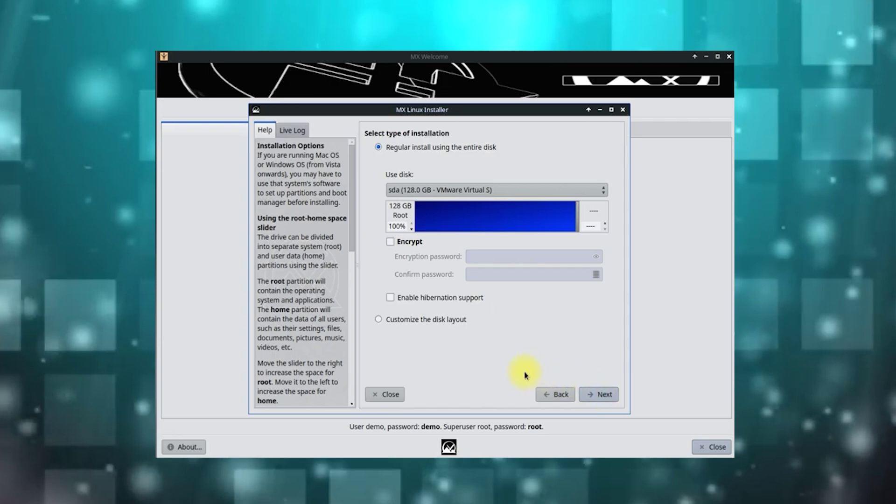
click(452, 321)
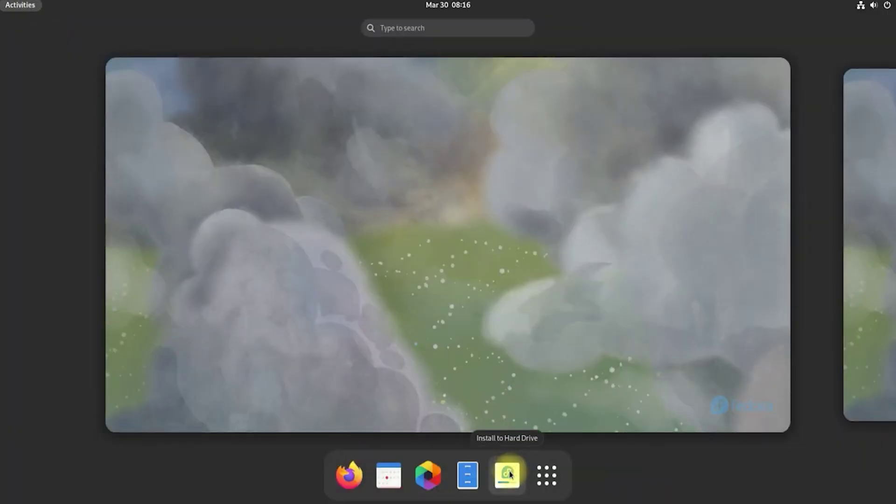
Launch the Fedora installer, keep the Americas/Yellowknife timezone, and choose the 256 GiB VMware disk.
click(506, 475)
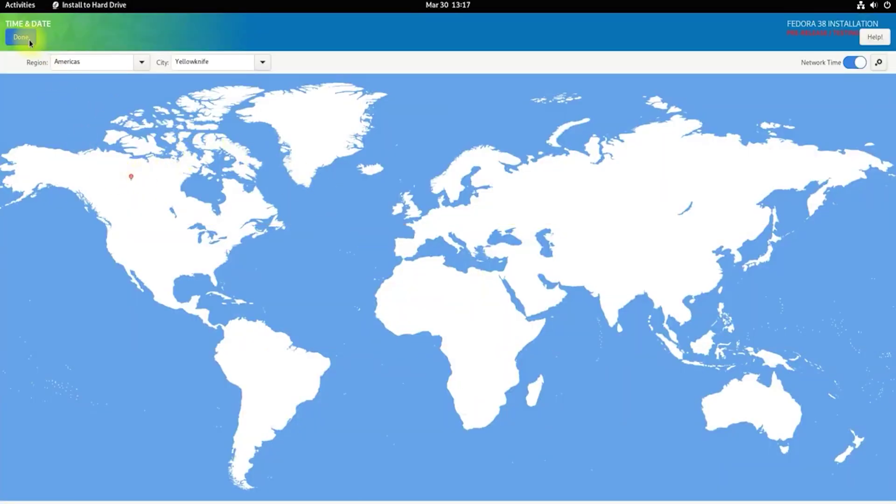
click(20, 38)
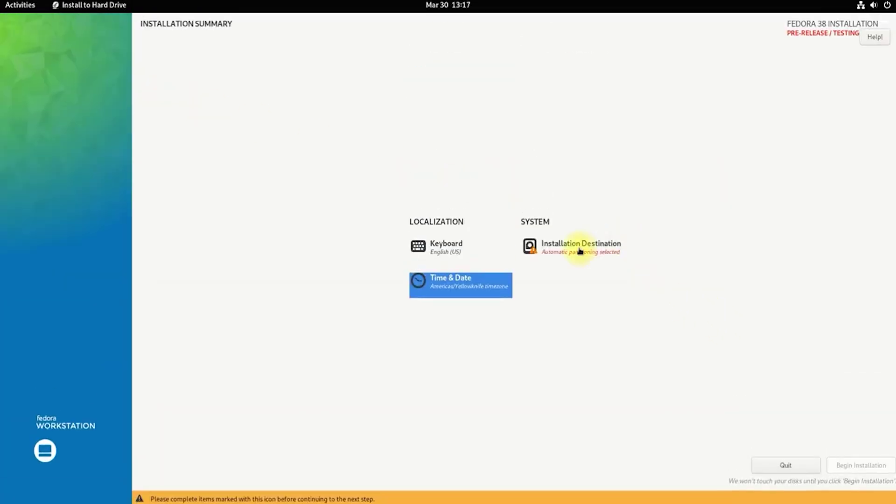
click(561, 247)
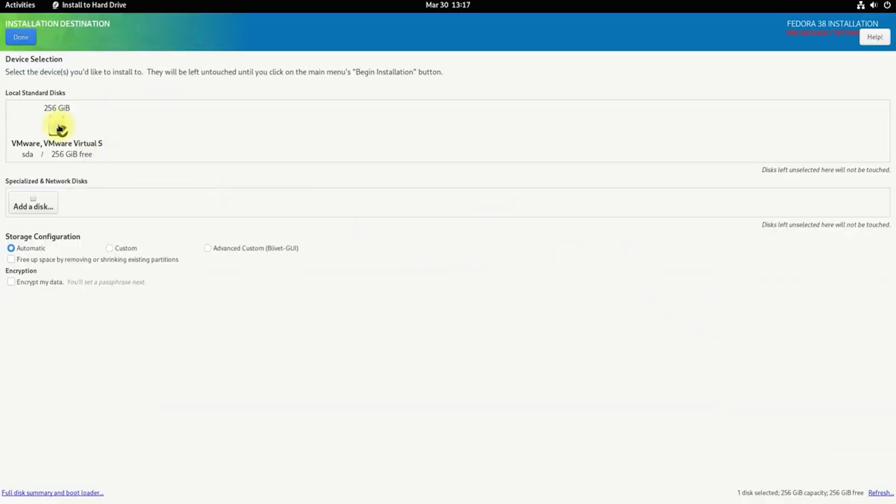
click(59, 127)
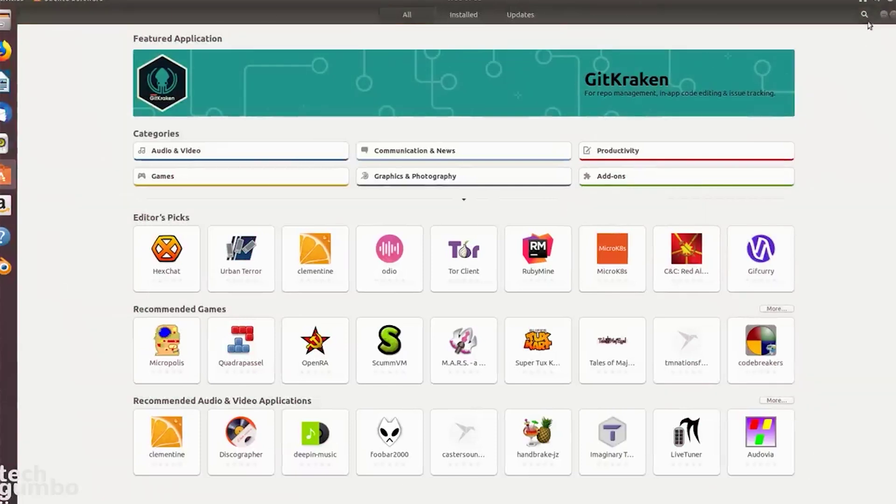
Search Ubuntu Software for krita, then start installing darktable from its details page.
click(865, 16)
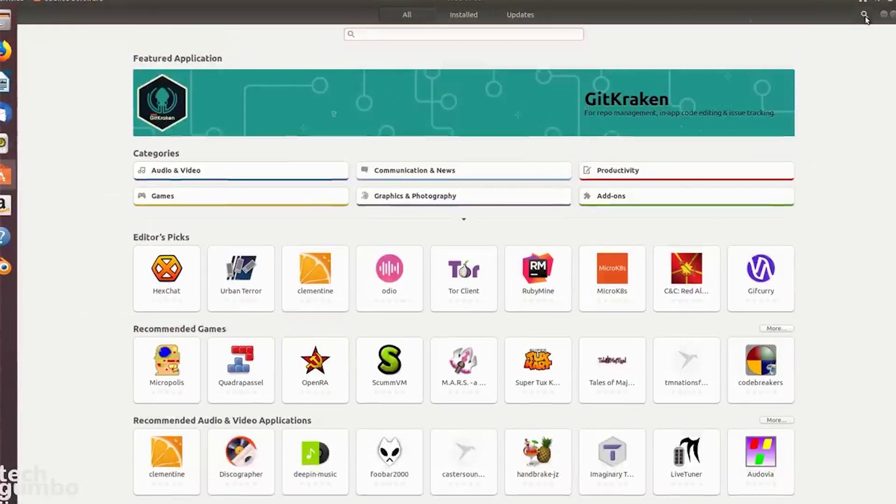
text(krita)
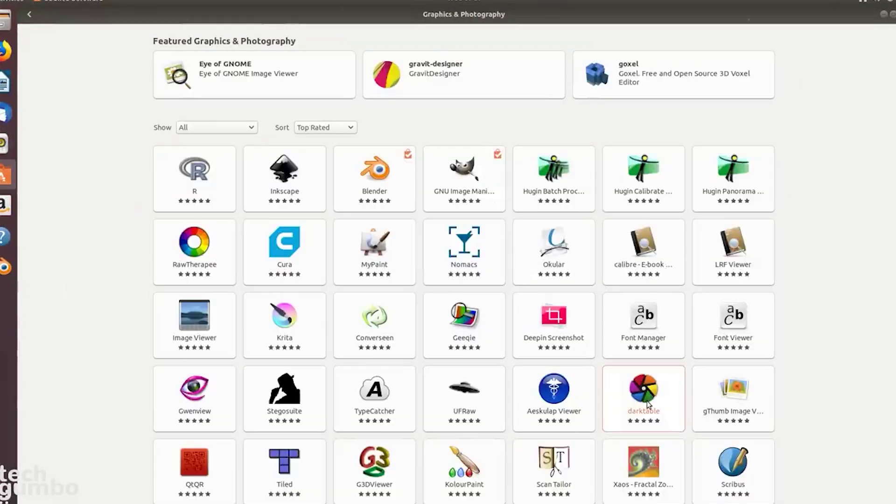
click(647, 404)
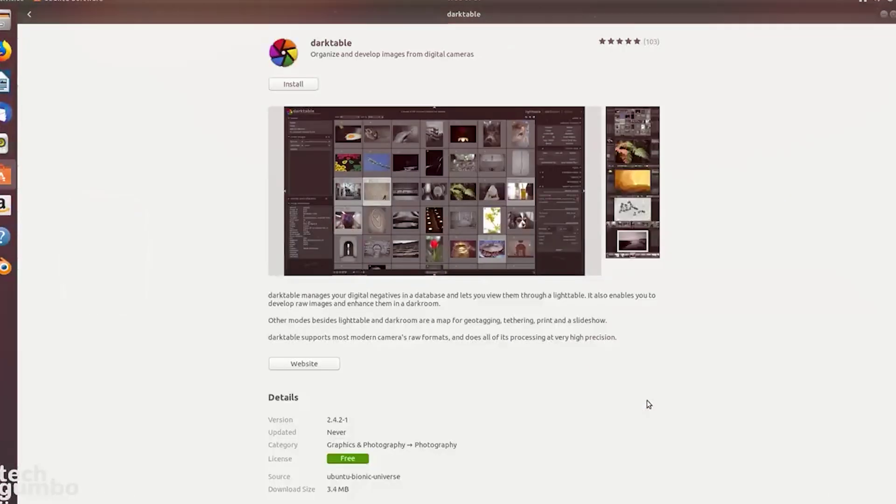
click(309, 87)
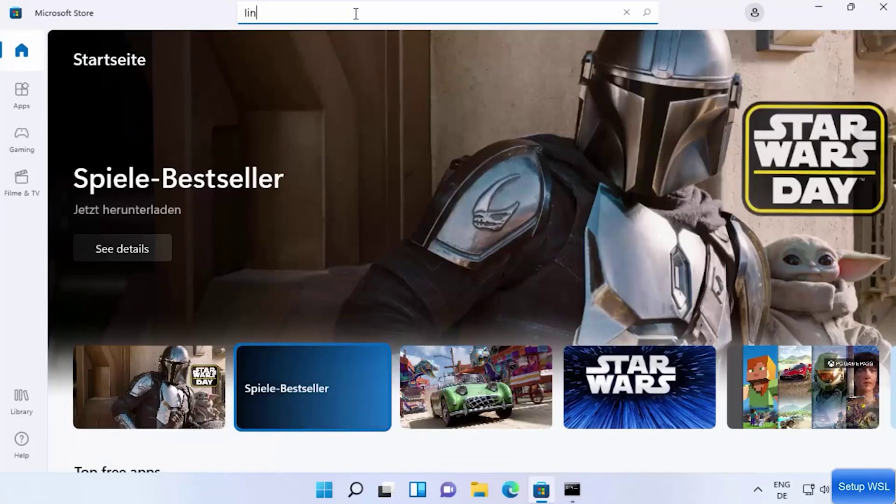
text(ux)
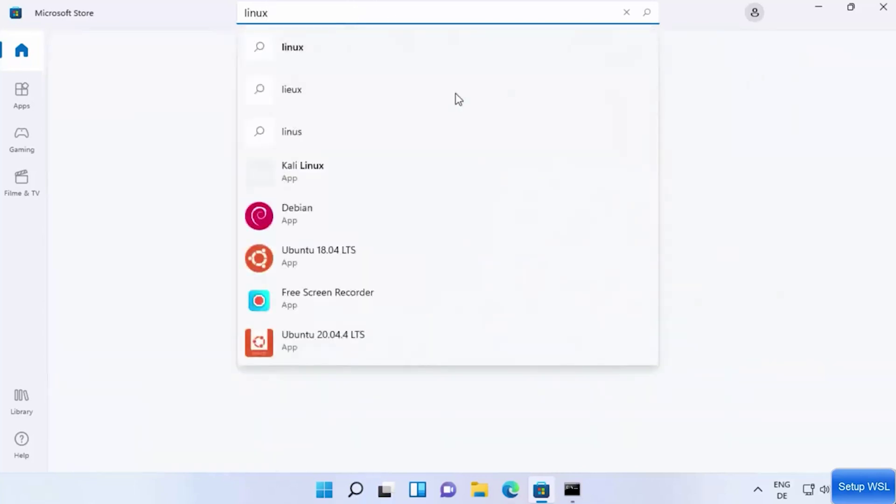
Run the 'linux' search in Microsoft Store, scroll through the WSL distro results, then start clearing the query.
key(Return)
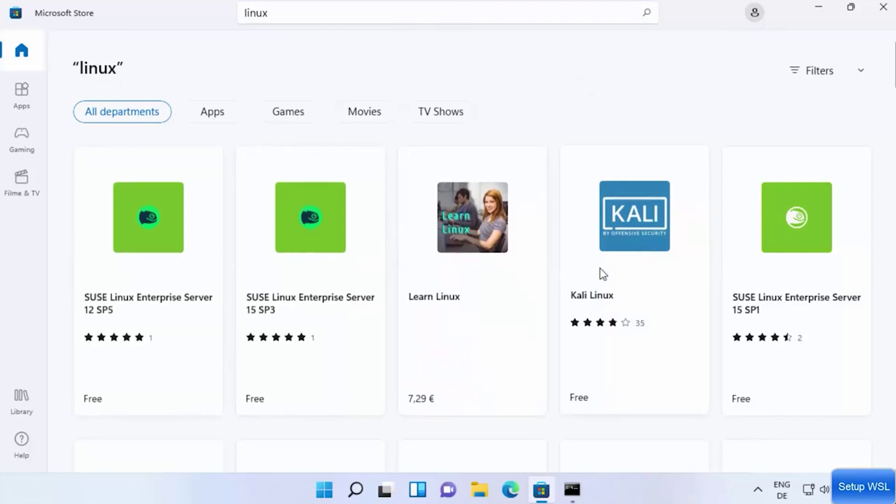
scroll(653, 274, down, 4)
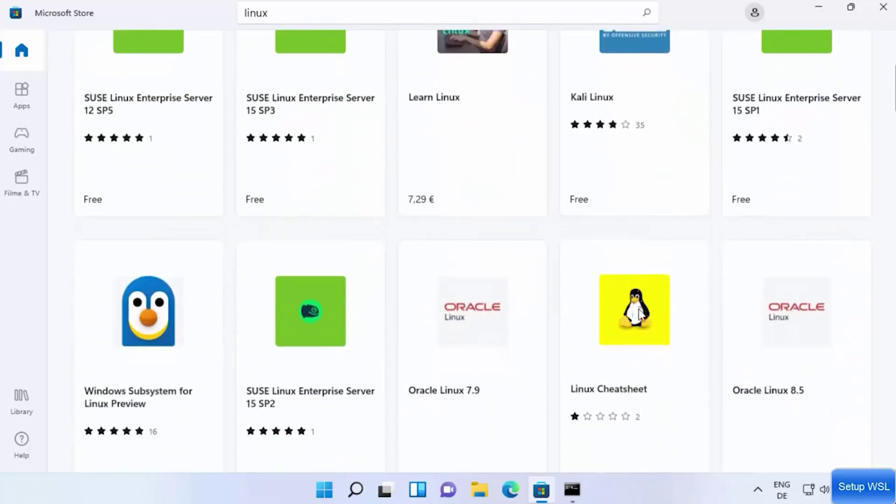
scroll(651, 313, down, 4)
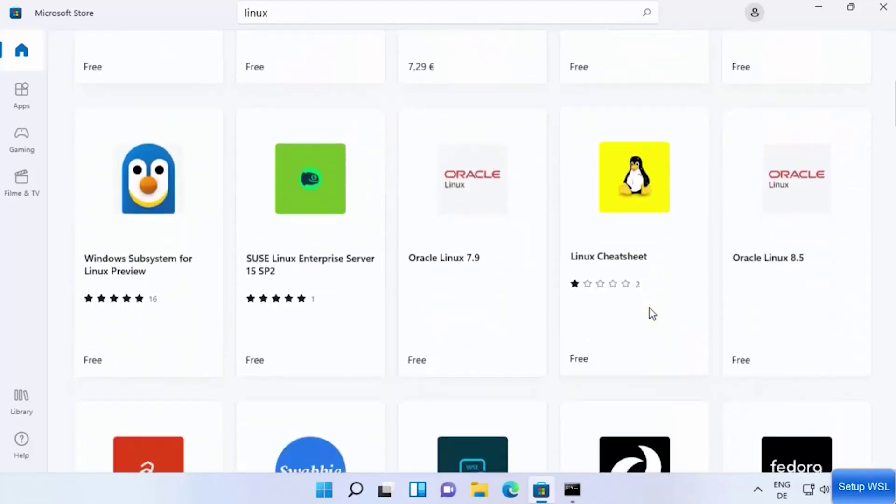
scroll(624, 308, down, 7)
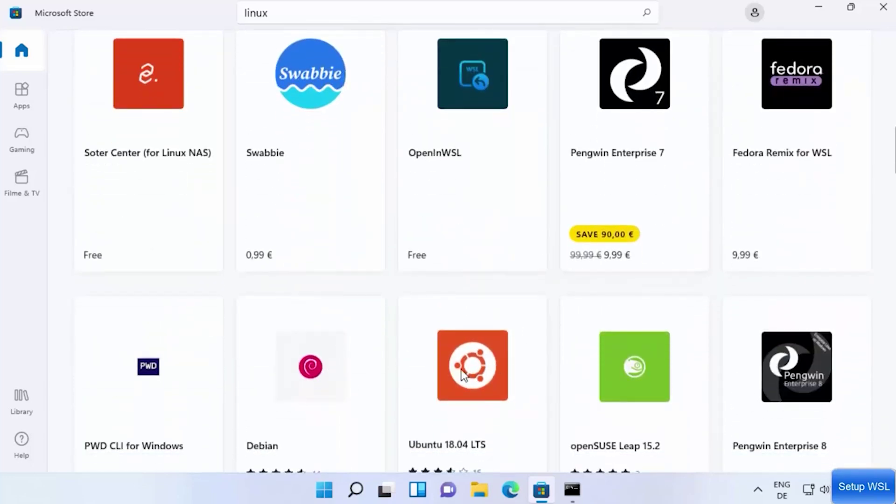
scroll(463, 373, down, 8)
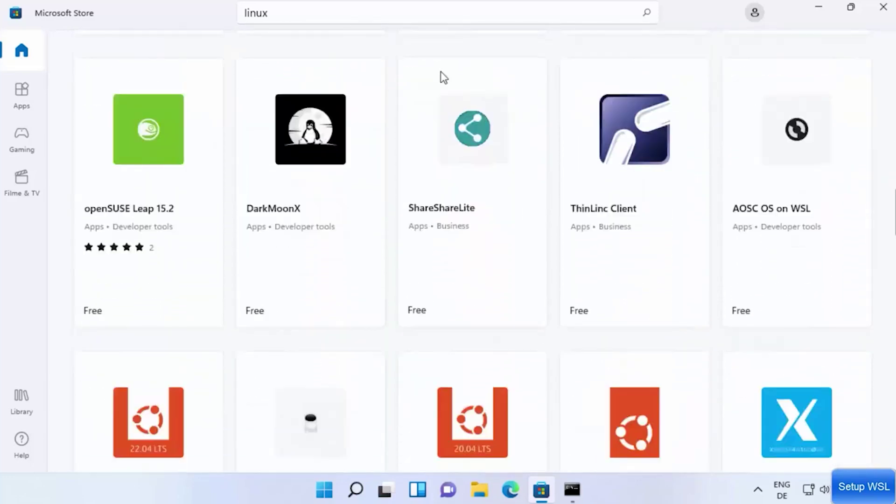
click(363, 18)
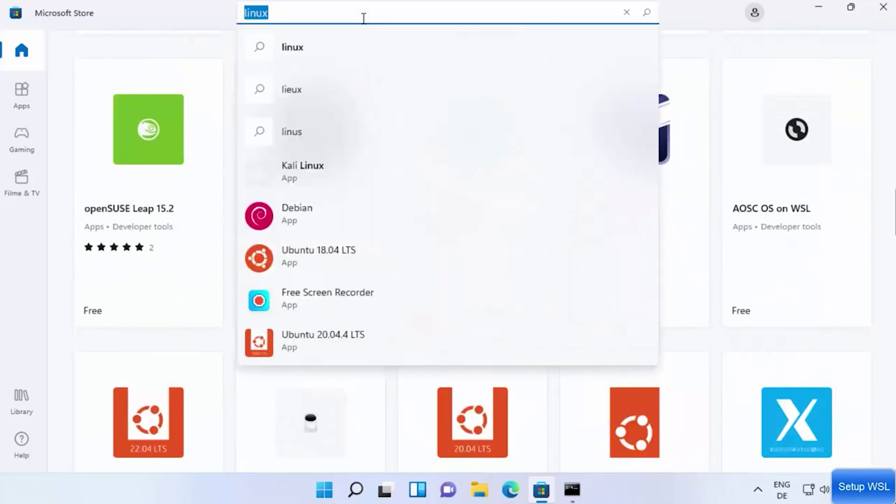
key(BackSpace)
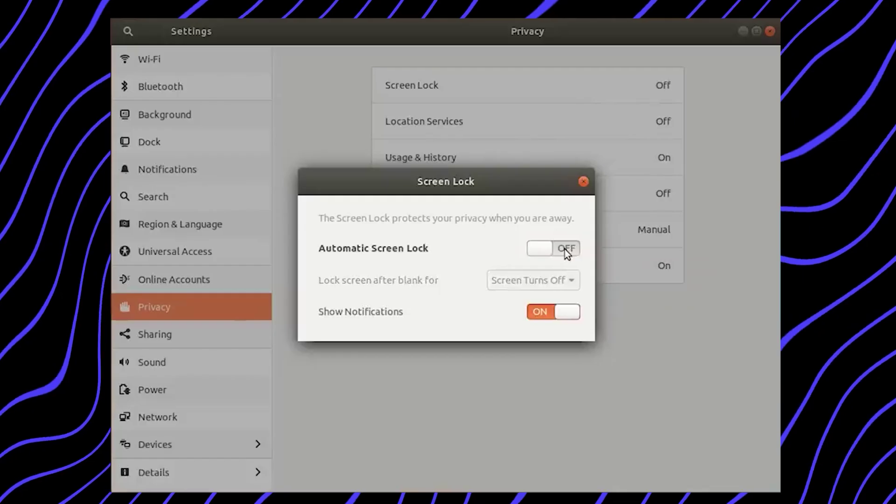
Close the Screen Lock dialog with automatic lock off and switch to the Devices settings.
key(Escape)
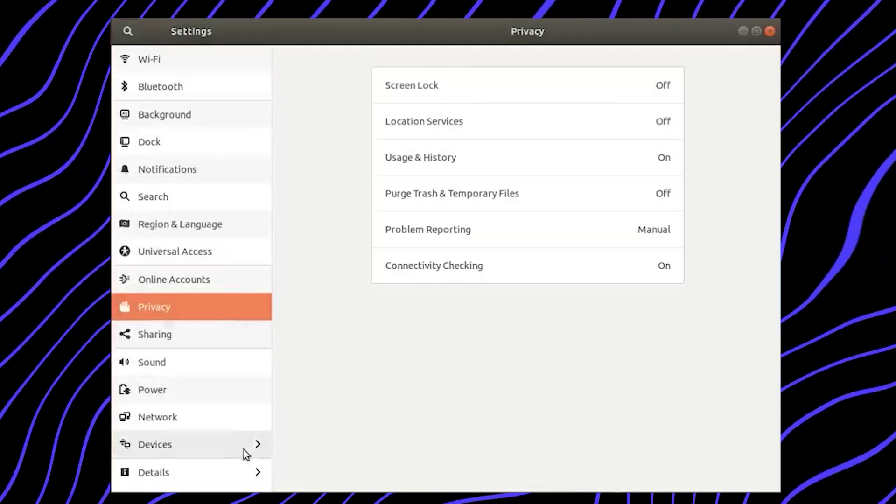
click(243, 449)
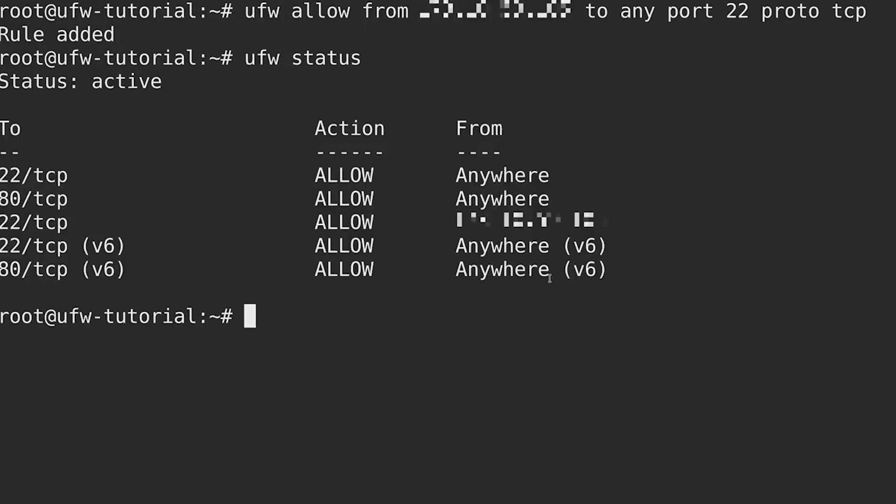
Highlight the new 22/tcp rule from the specific address in the ufw status output.
drag(3, 222, 258, 224)
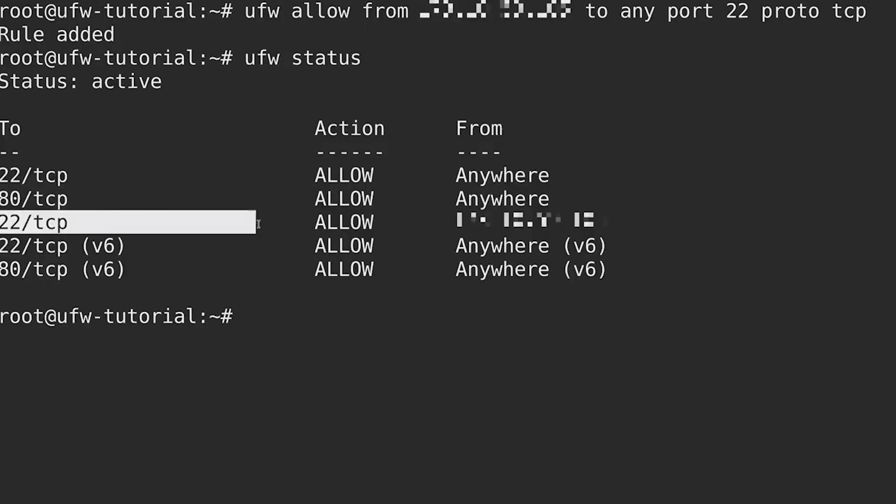